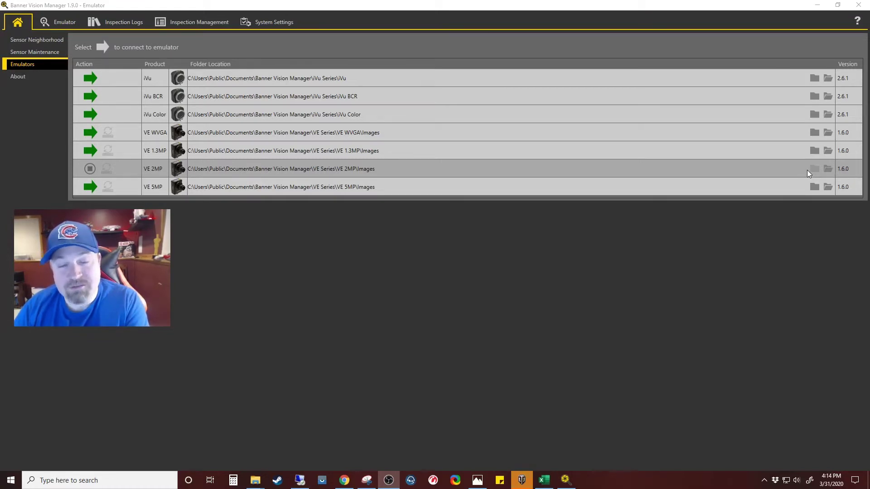
Open the Emulator inspection view and capture five new tray images for inspection.
left_click(56, 23)
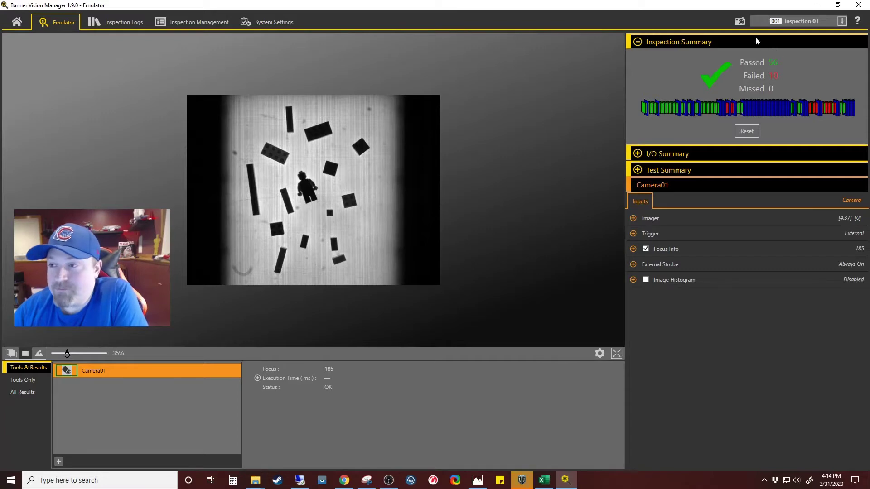
left_click(740, 22)
left_click(740, 23)
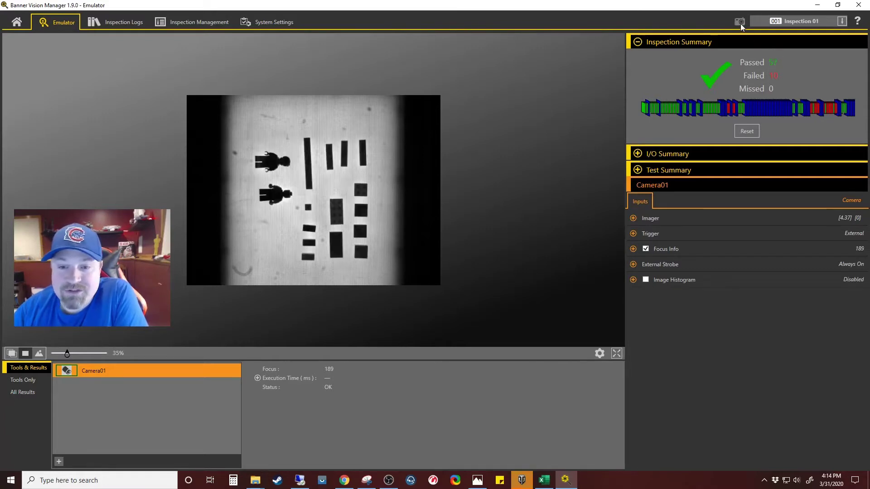
left_click(740, 23)
left_click(740, 22)
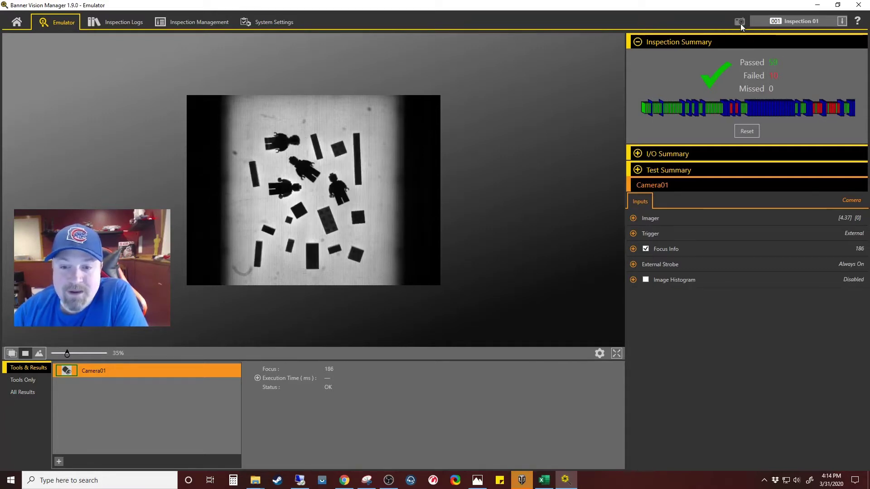
left_click(740, 23)
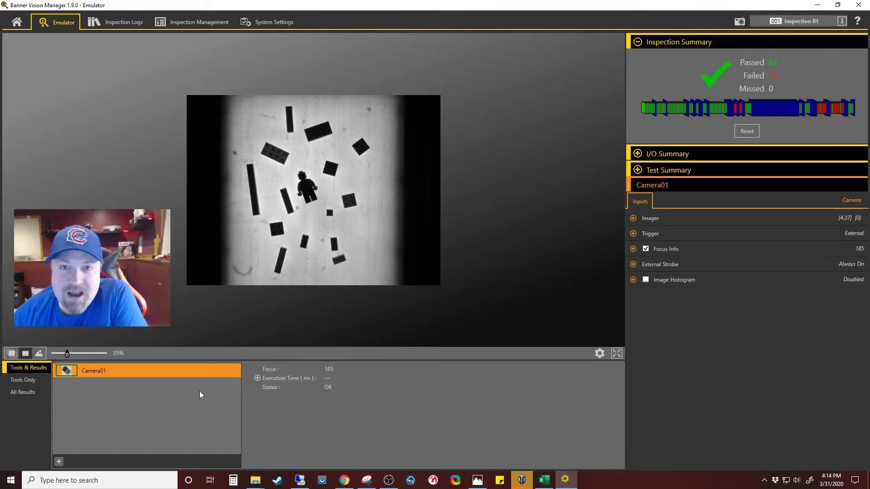
Add a Blob tool, stretch its search region over the whole tray, keeping blob type Dark.
left_click(61, 461)
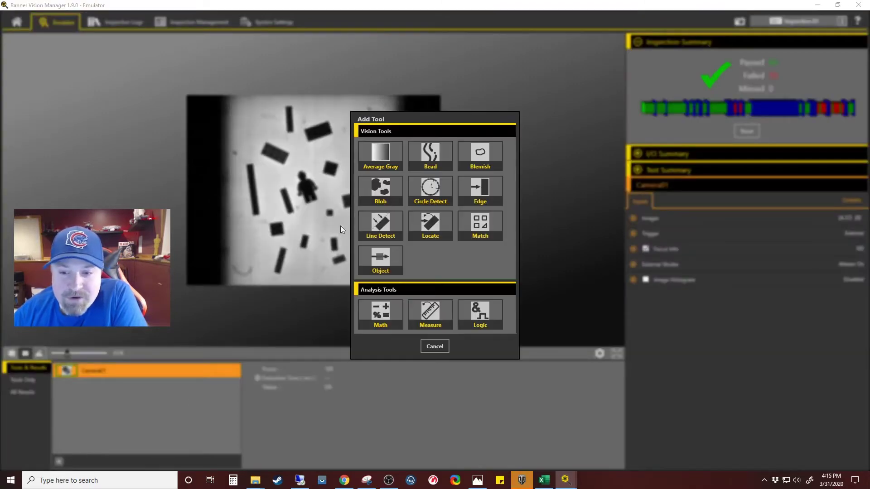
left_click(386, 189)
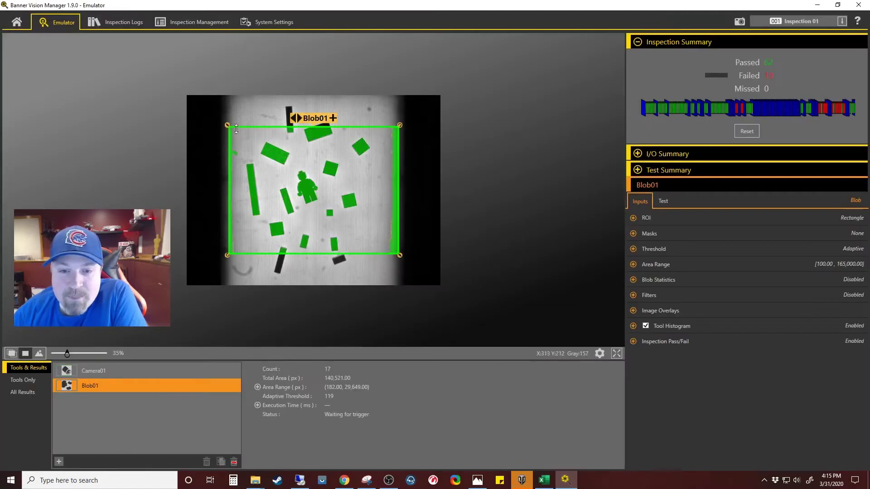
left_click_drag(223, 119, 216, 99)
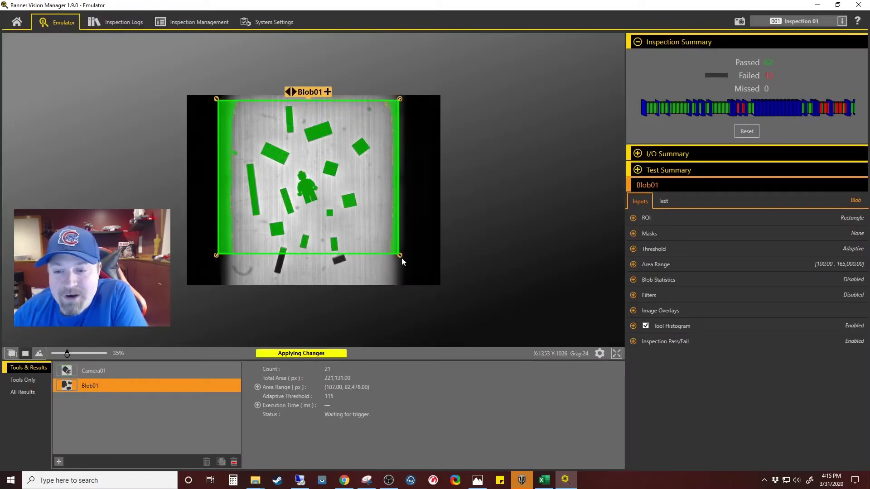
left_click_drag(402, 257, 417, 284)
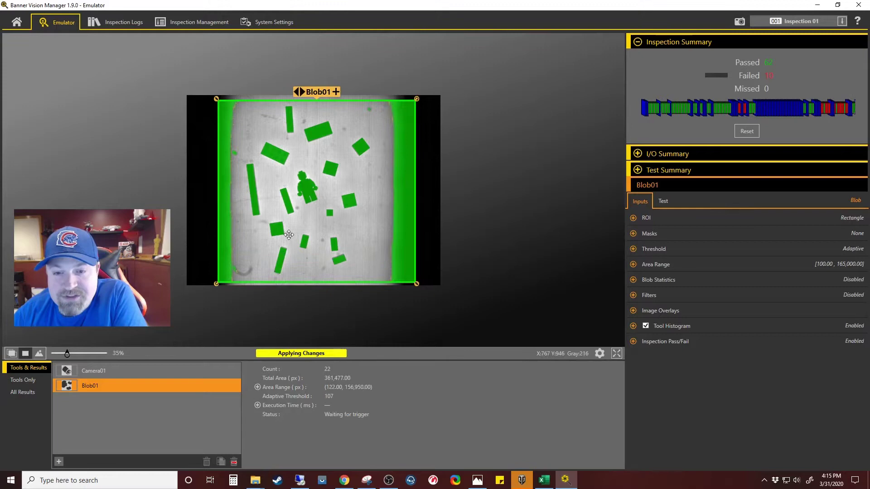
left_click(633, 250)
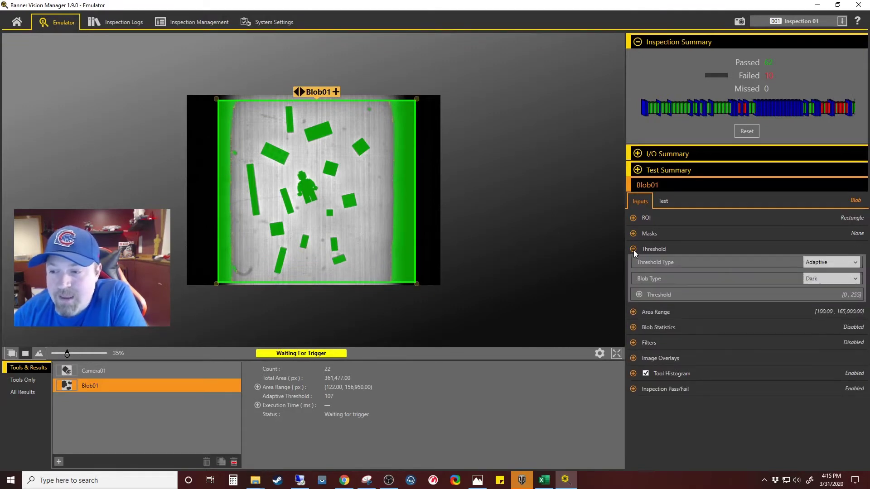
left_click(815, 279)
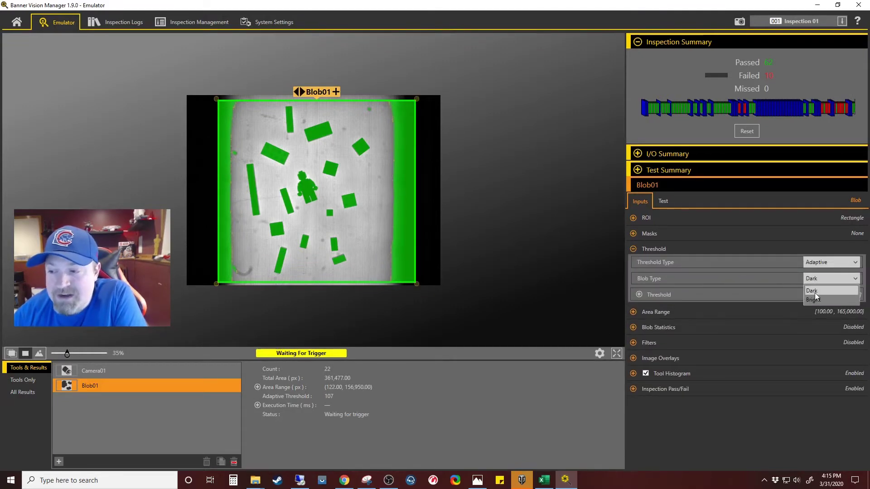
left_click(815, 293)
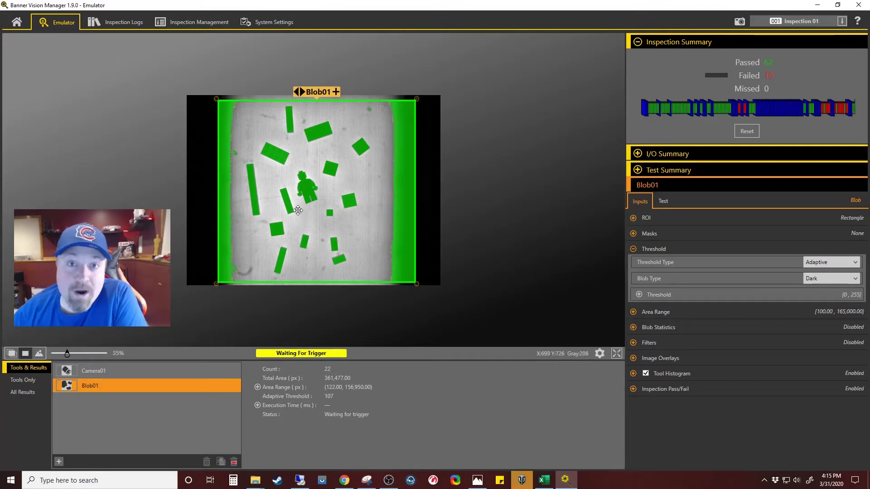
Narrow Blob01's area range to 2089–4413.76 px so only three small dark blobs count.
left_click(634, 312)
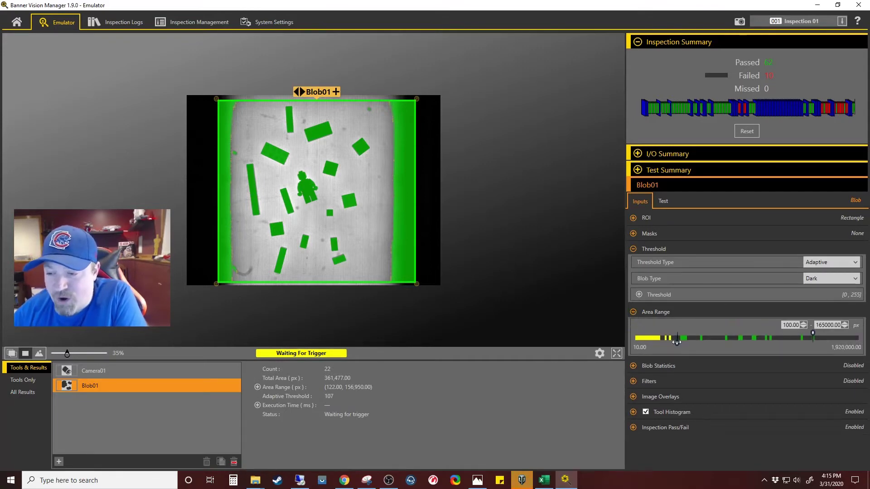
left_click_drag(809, 334, 774, 335)
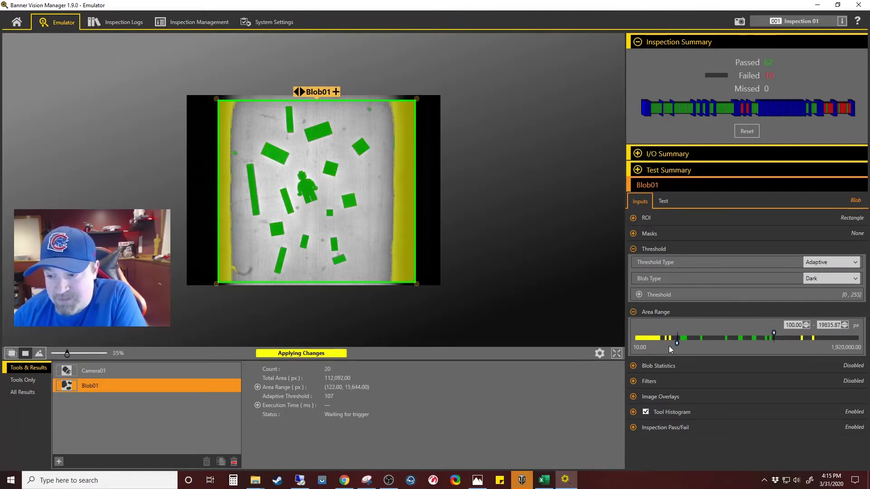
left_click_drag(677, 341, 759, 341)
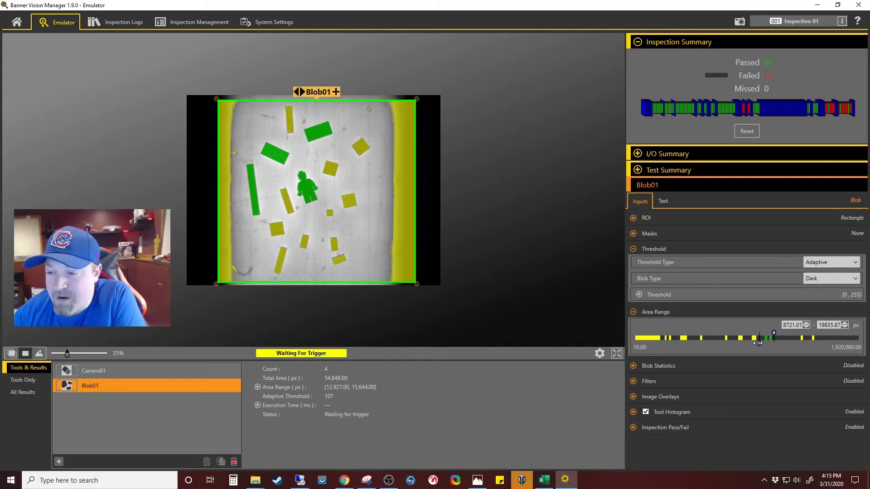
left_click_drag(759, 344, 722, 343)
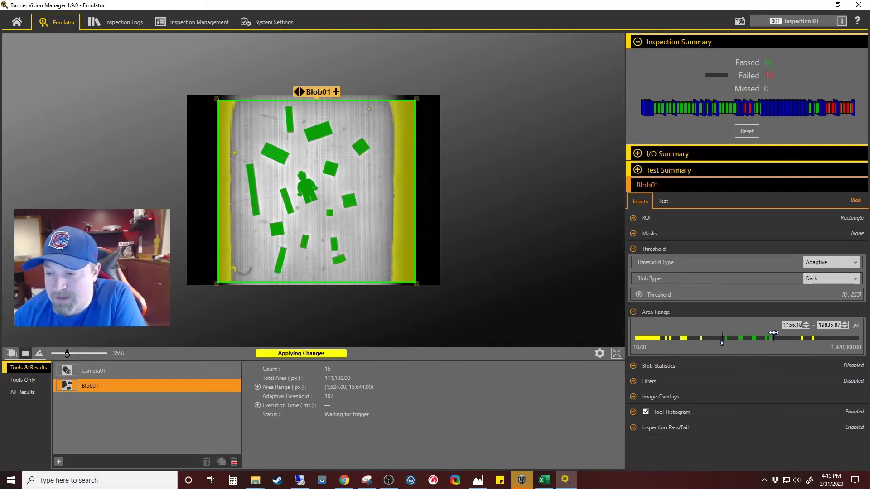
left_click_drag(775, 334, 737, 334)
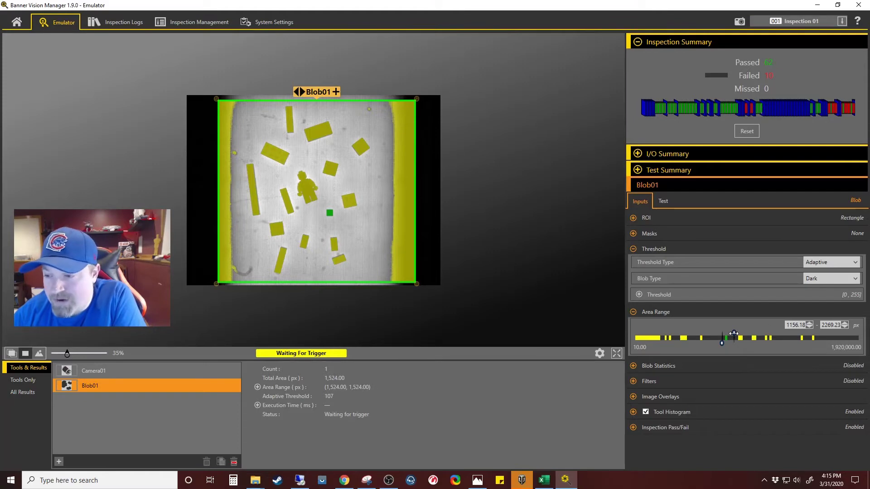
left_click_drag(722, 343, 724, 343)
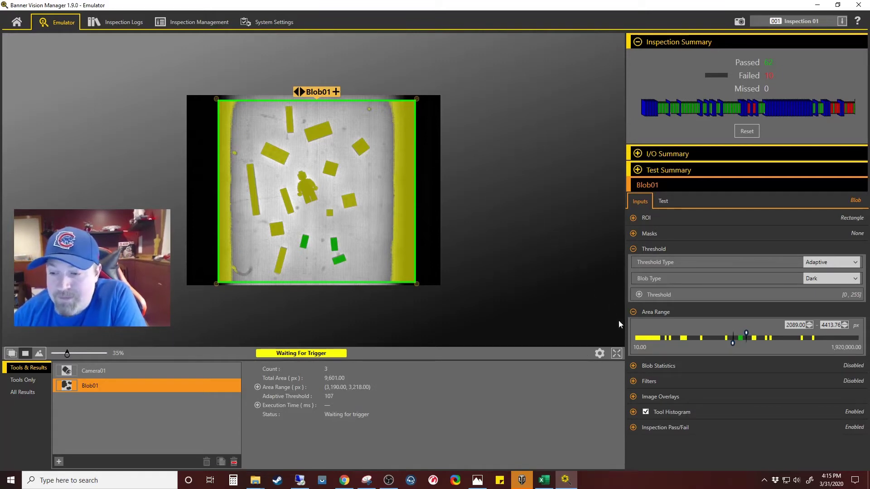
Enable Blob01's Count test with a range of 1 to 3.
left_click(662, 202)
left_click(634, 219)
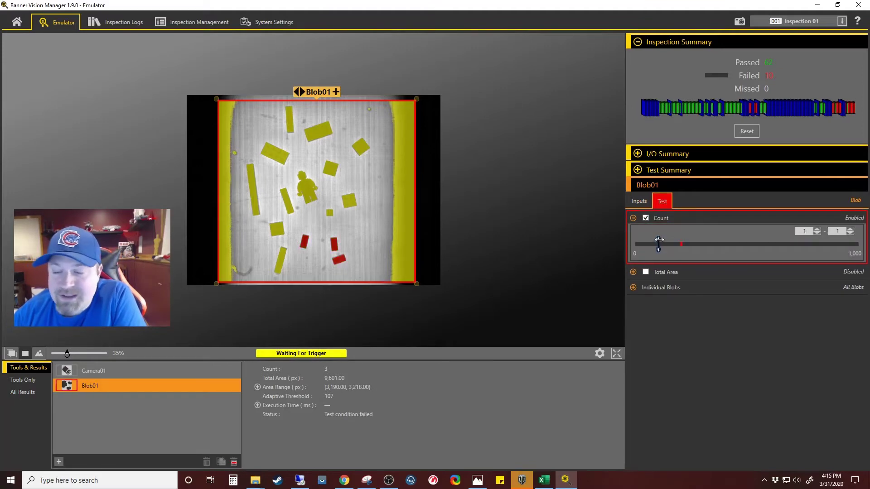
left_click(850, 230)
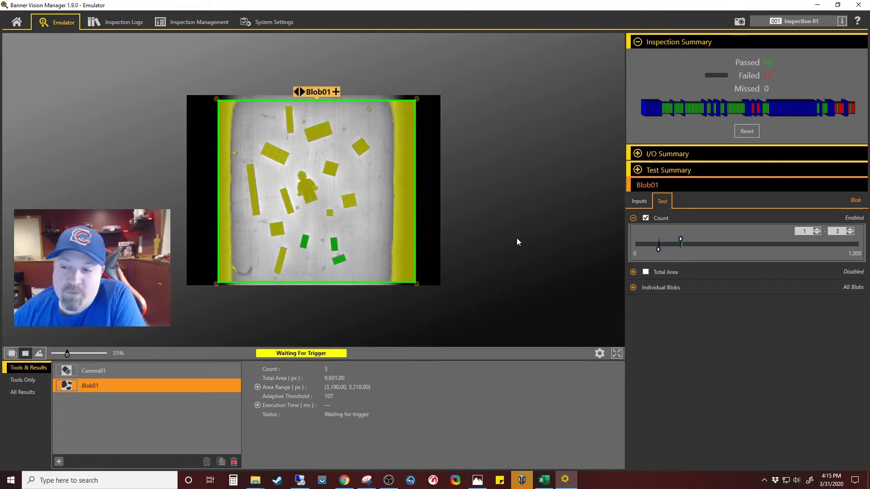
Inspect nine new tray images, each passing with 3 blobs counted.
left_click(744, 22)
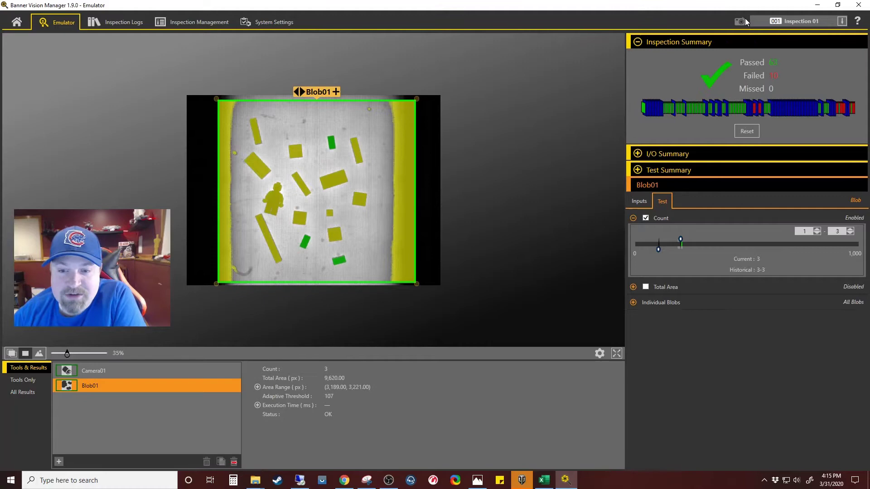
left_click(745, 19)
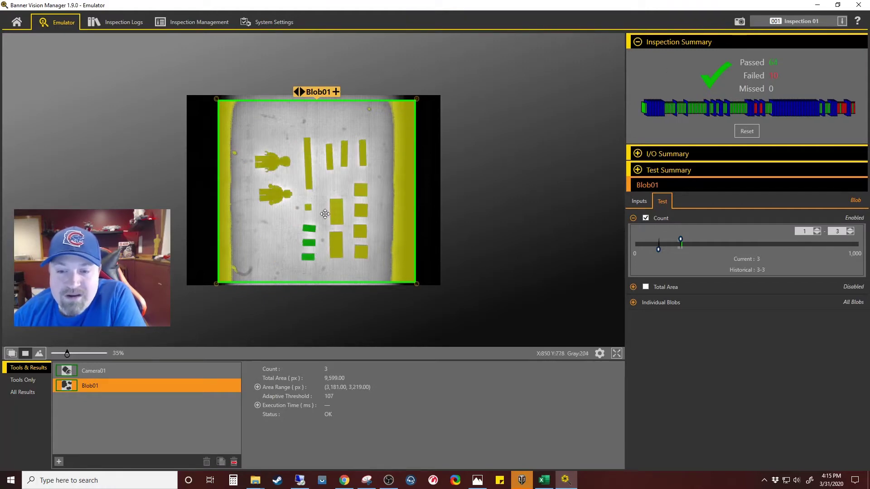
left_click(740, 22)
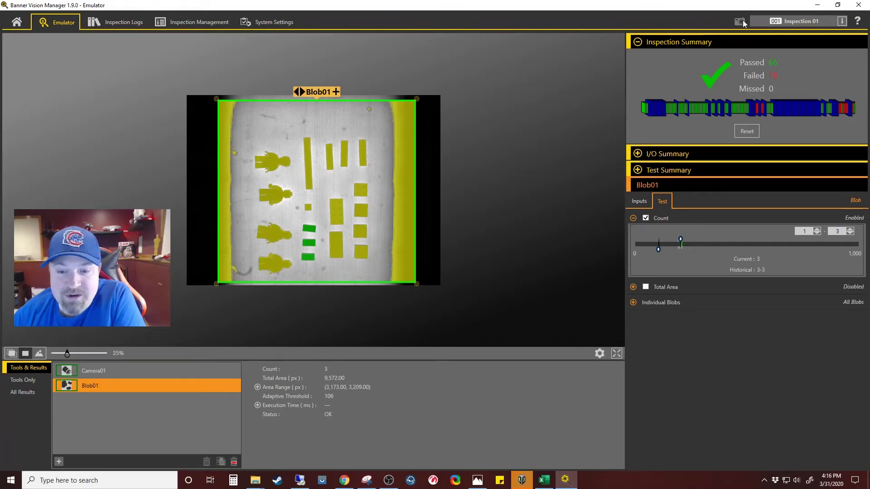
left_click(742, 21)
left_click(742, 22)
left_click(741, 23)
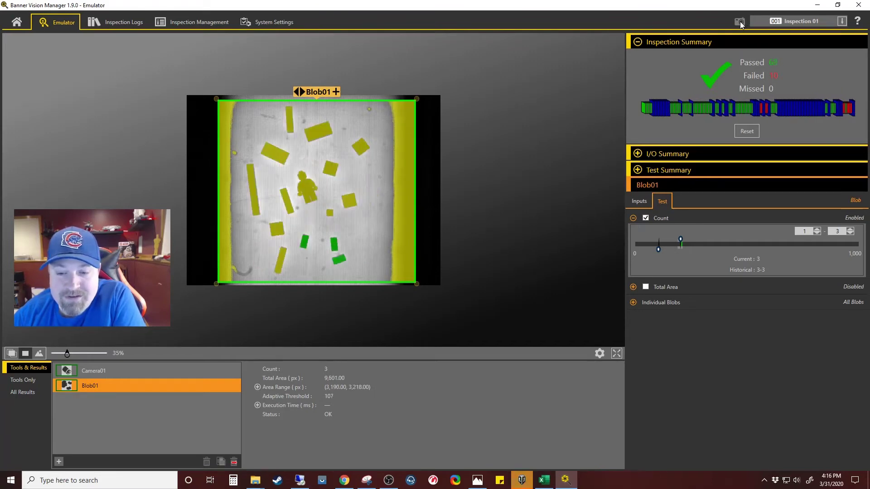
left_click(741, 22)
left_click(741, 23)
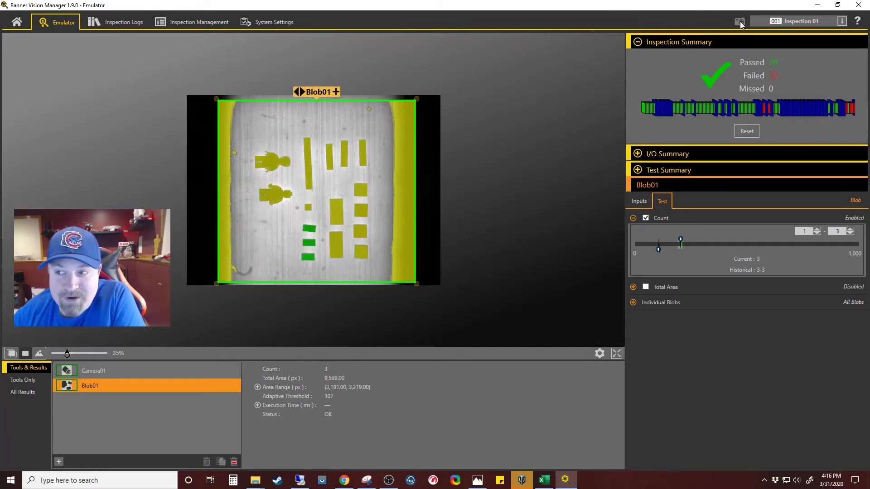
left_click(741, 23)
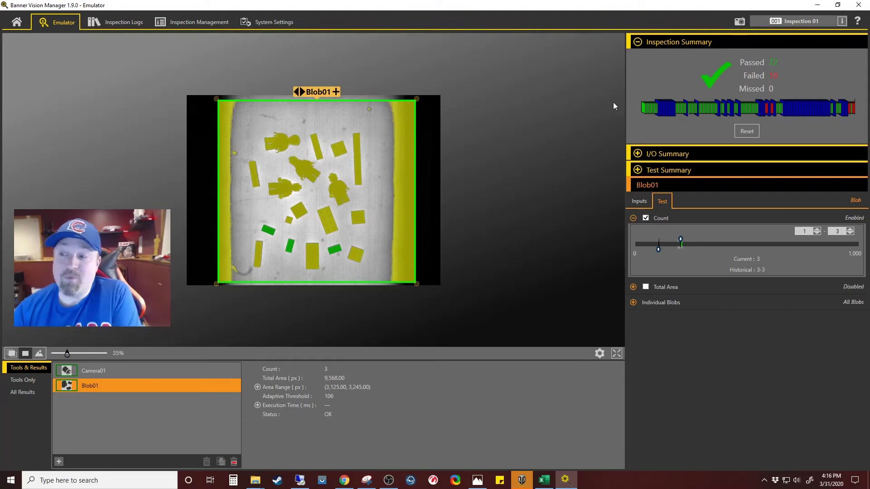
Turn on Calculate Blob Statistics for Blob01 and scroll through the per-blob results table.
left_click(640, 202)
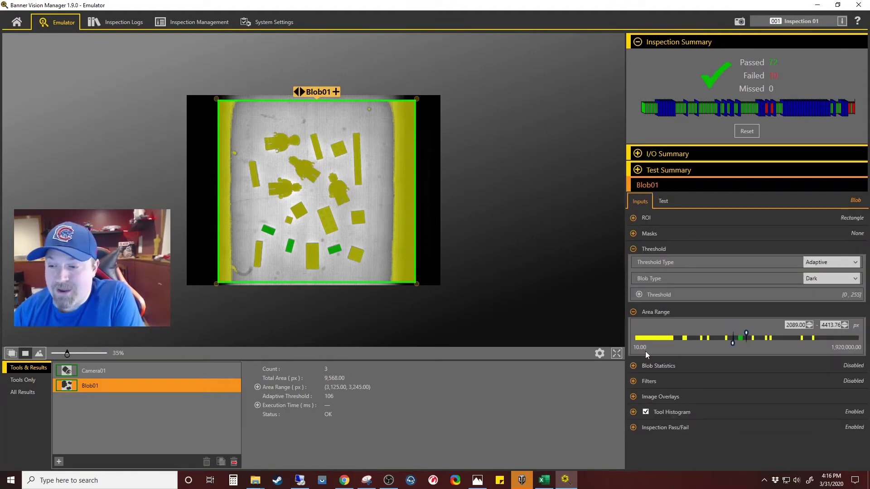
left_click(635, 367)
left_click(641, 379)
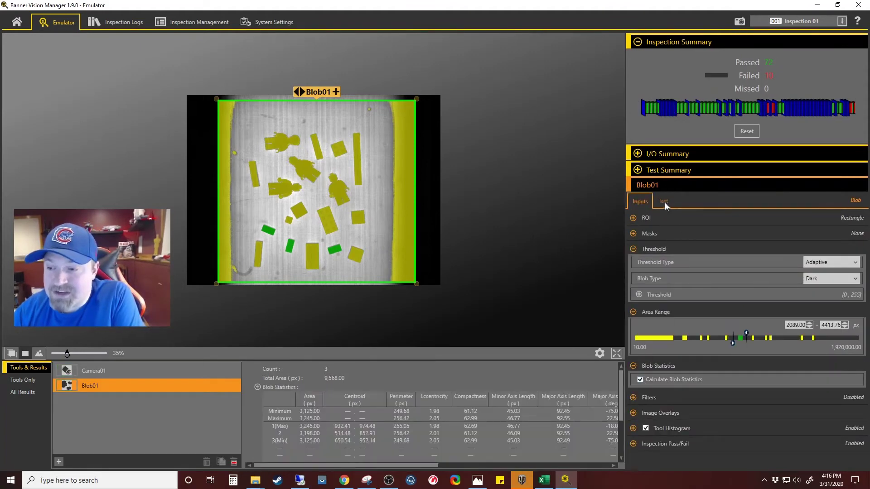
left_click_drag(628, 399, 671, 404)
scroll(676, 404, "down", 1)
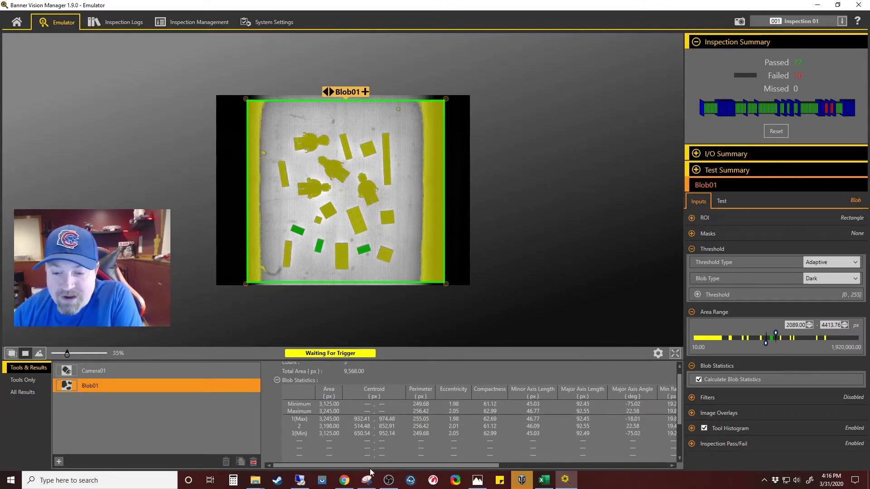
left_click_drag(376, 466, 353, 466)
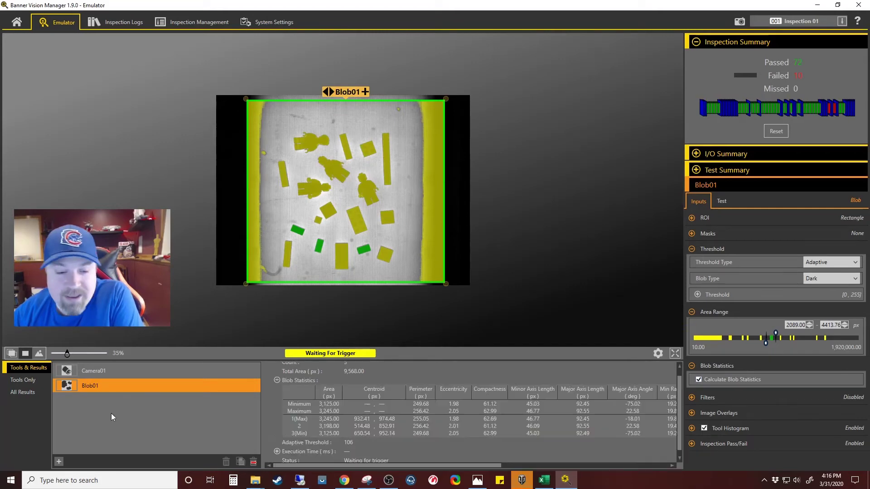
Delete Blob01 and add a Match tool whose search region covers the tray.
left_click(96, 435)
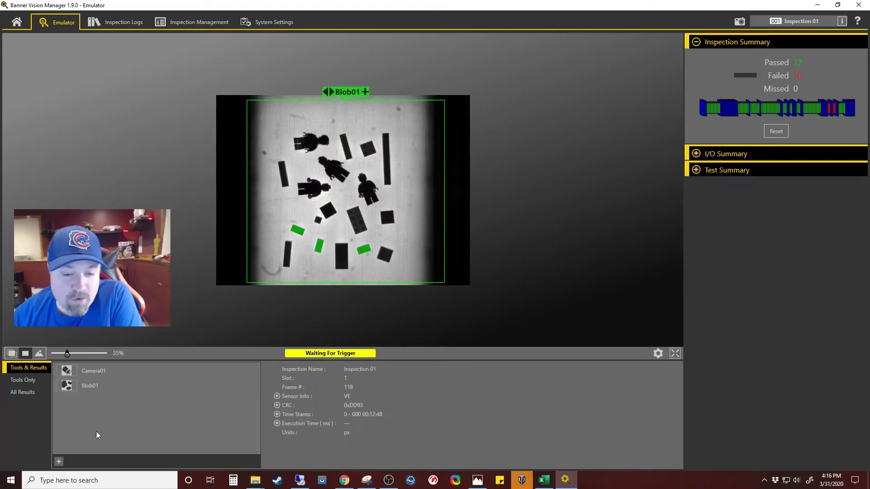
left_click(72, 387)
key("Delete")
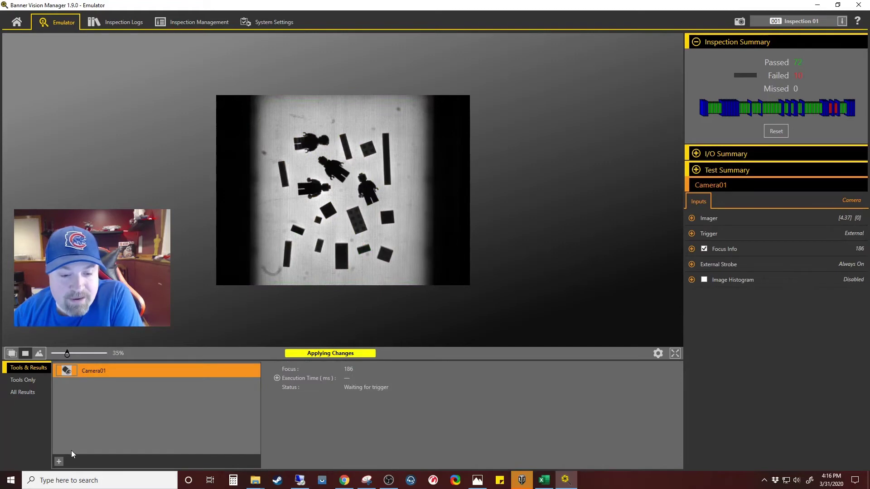
left_click(59, 461)
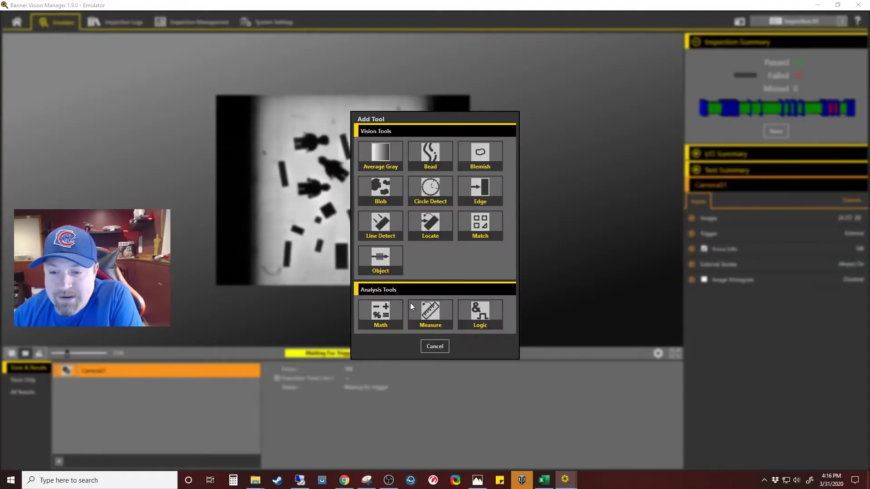
left_click(459, 228)
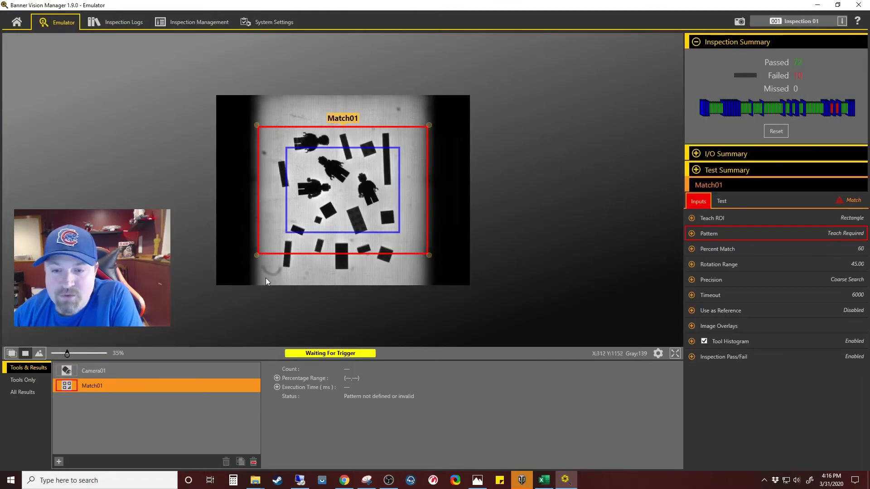
left_click_drag(257, 125, 251, 103)
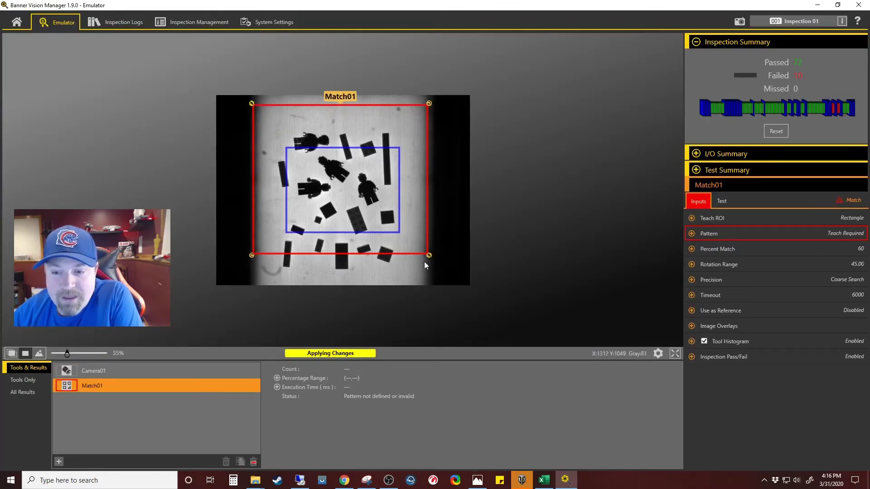
left_click_drag(429, 255, 445, 282)
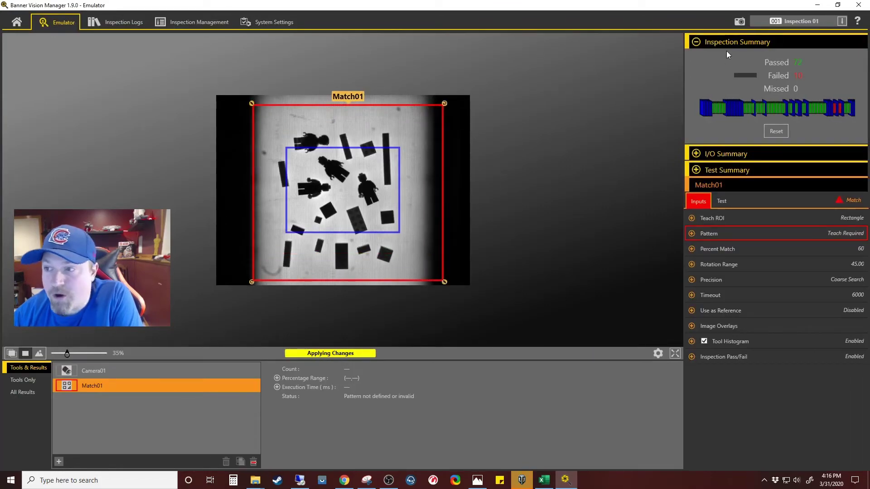
Capture a new image and fit the pattern box snugly around one upright minifigure.
left_click(740, 23)
left_click_drag(286, 148, 322, 155)
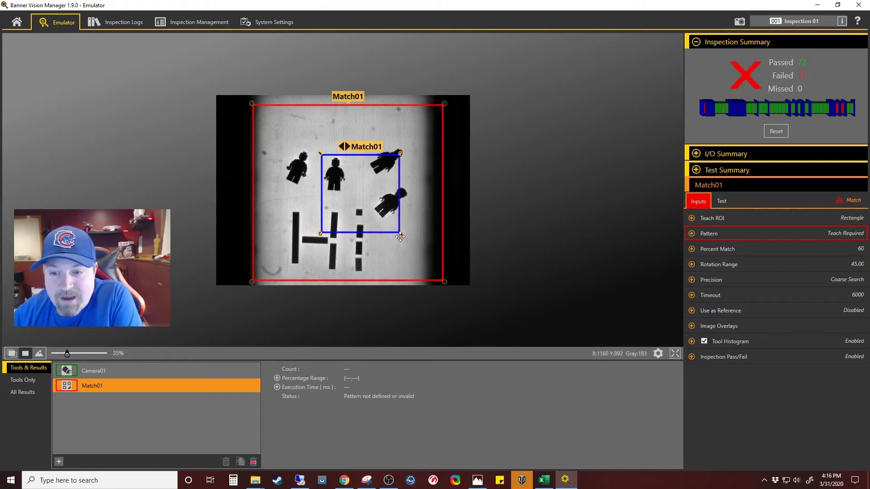
left_click_drag(400, 237, 346, 195)
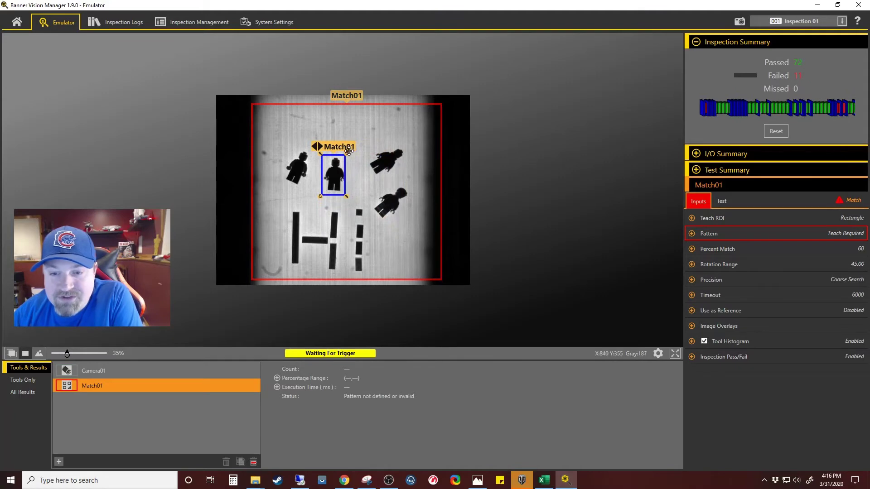
left_click_drag(349, 151, 348, 152)
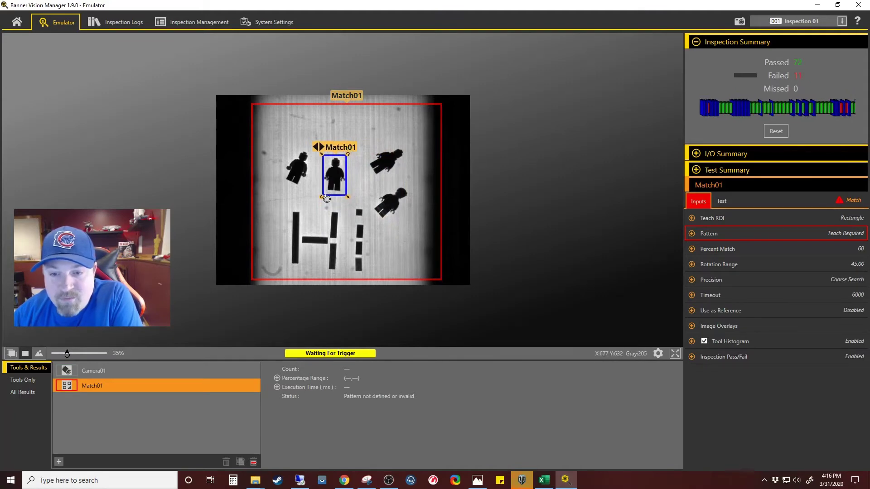
left_click_drag(326, 199, 320, 184)
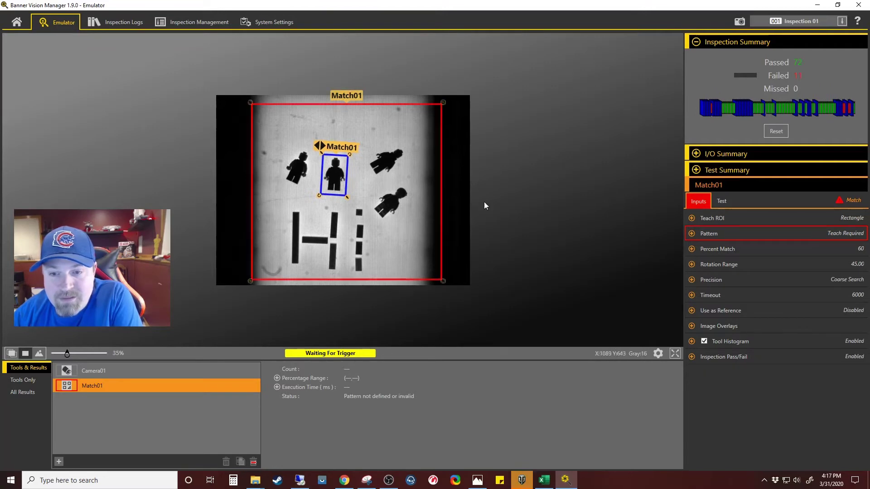
Teach the boxed minifigure as Match01's pattern, with 70 percent match and 180° rotation range.
left_click(692, 234)
left_click(776, 300)
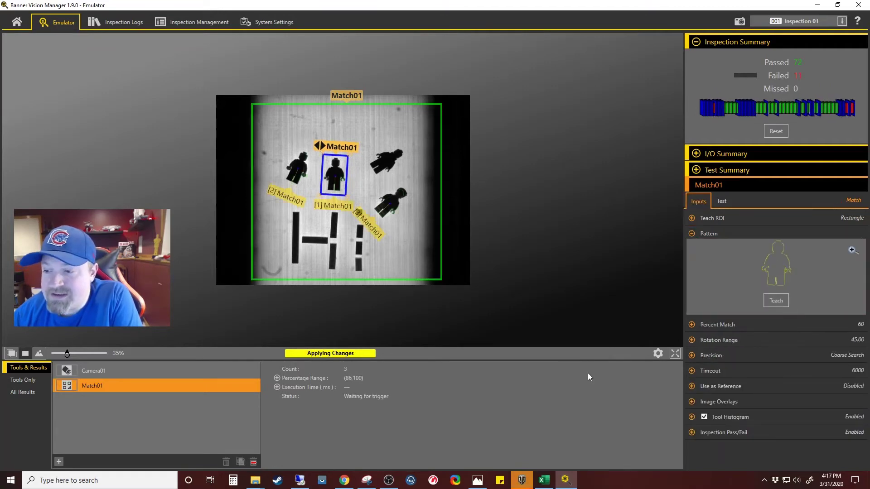
left_click(692, 324)
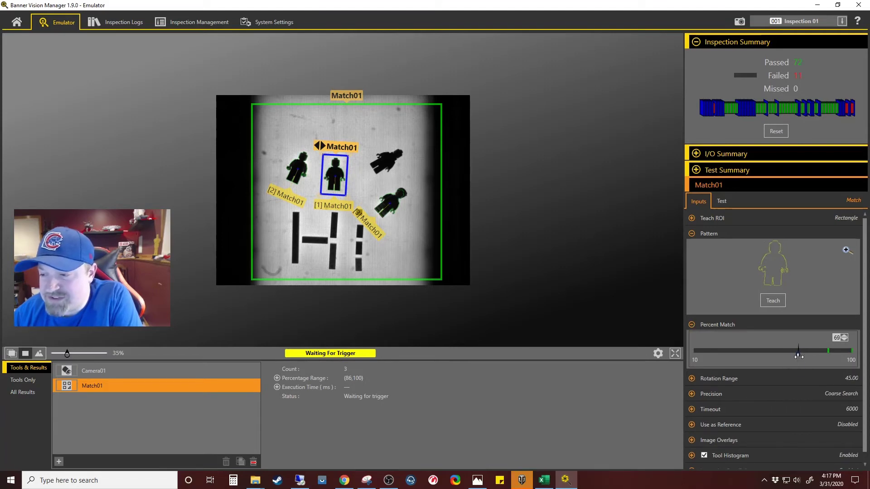
left_click(692, 324)
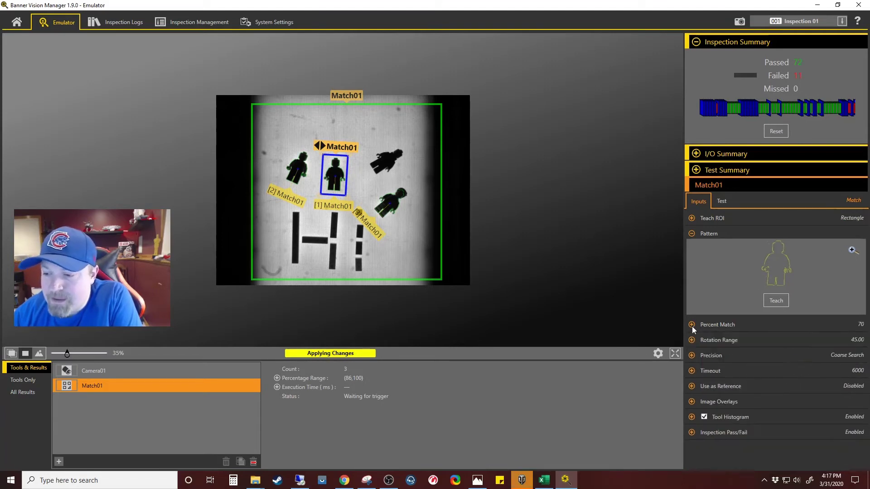
left_click(692, 340)
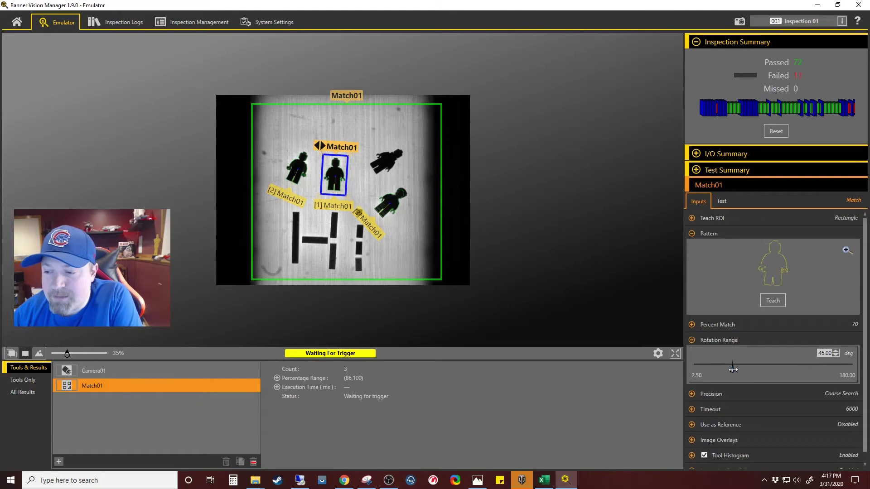
left_click_drag(858, 375, 857, 378)
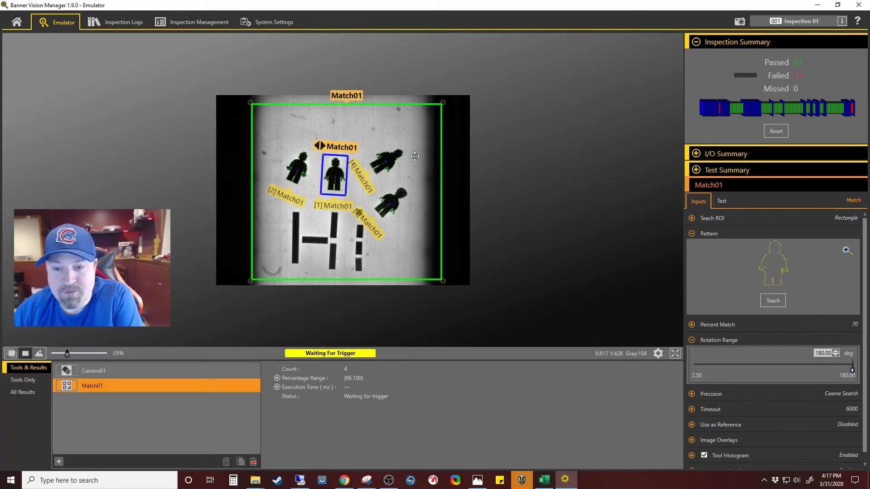
Inspect ten new trays, with Match01 finding four rotated minifigures, then collapse Rotation Range.
left_click(740, 23)
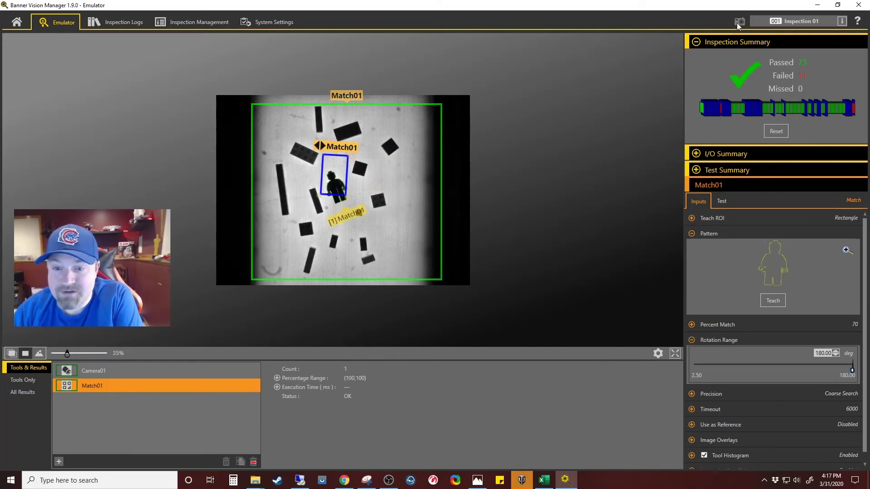
left_click(739, 22)
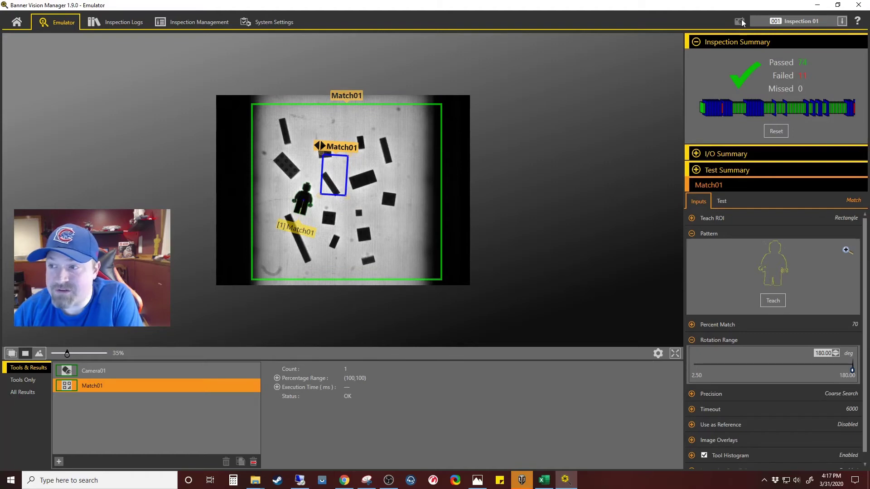
left_click(742, 22)
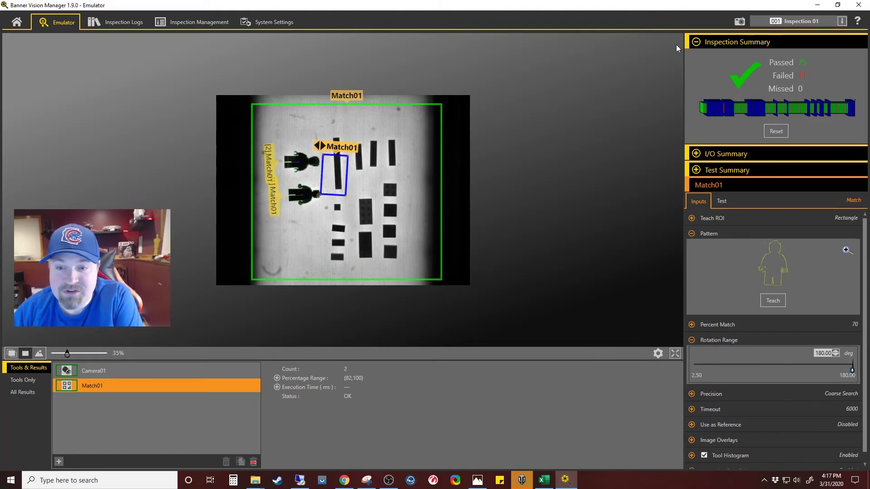
left_click(739, 22)
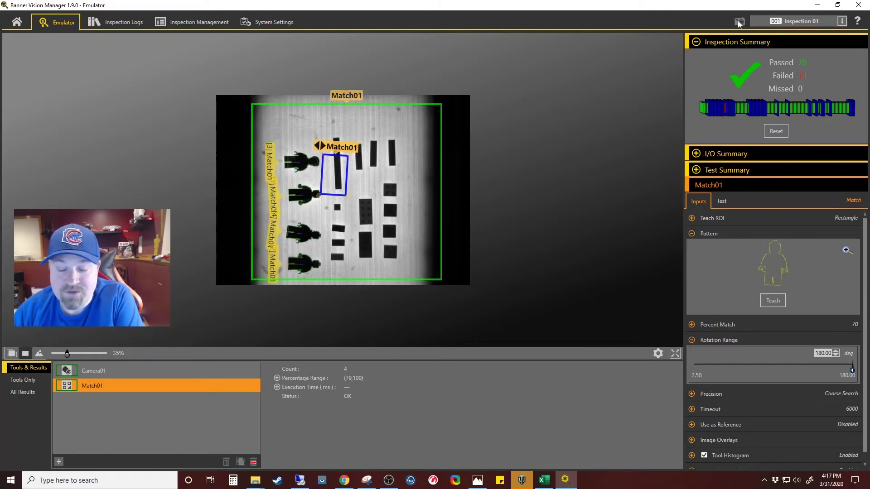
left_click(739, 23)
left_click(739, 23)
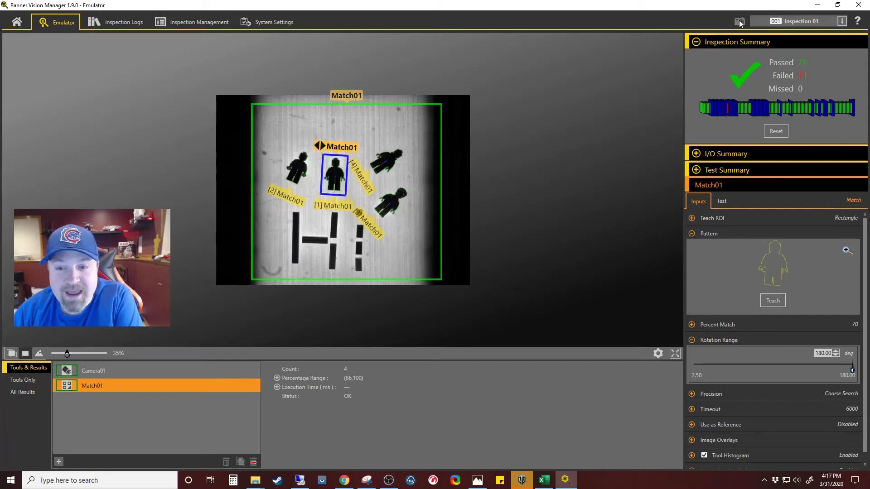
left_click(739, 23)
left_click(740, 23)
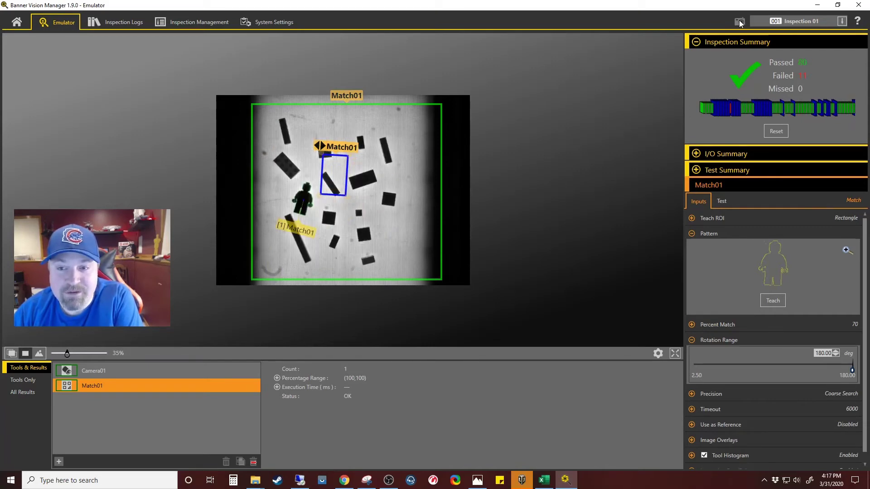
left_click(740, 23)
left_click(740, 23)
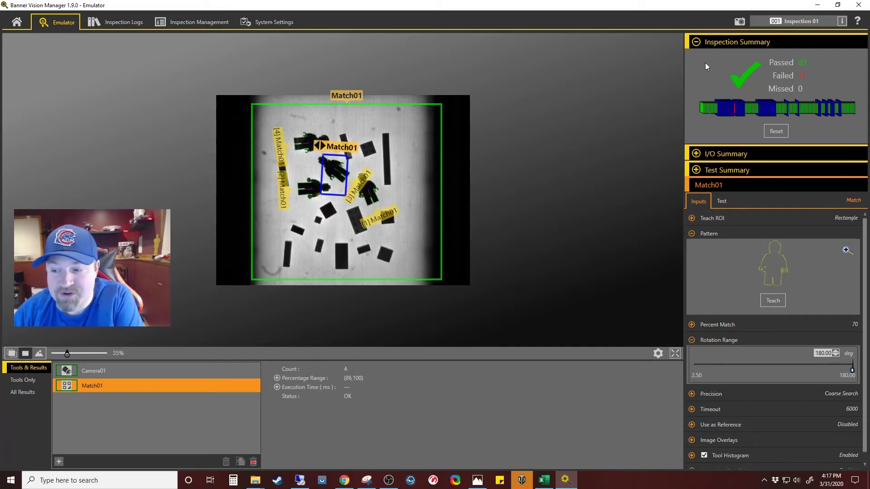
left_click(692, 340)
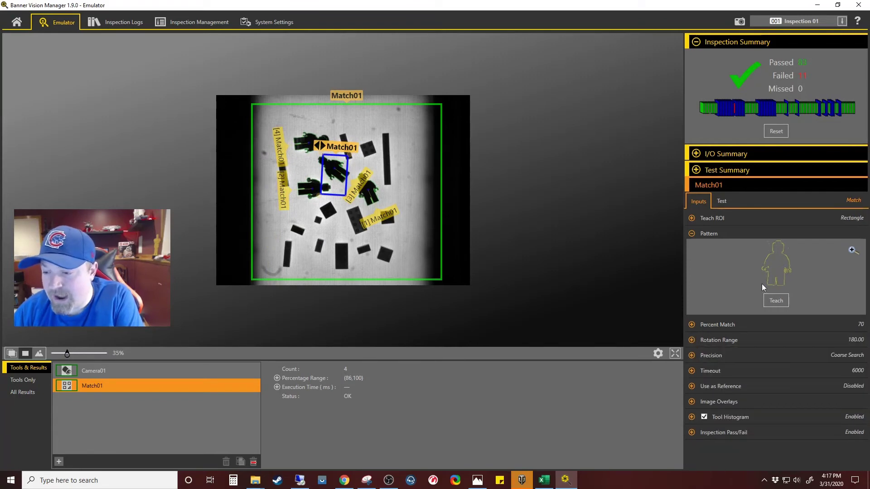
Enable Match01's first-match Centroid X, Centroid Y and Angle tests under Individual Matches.
left_click(691, 387)
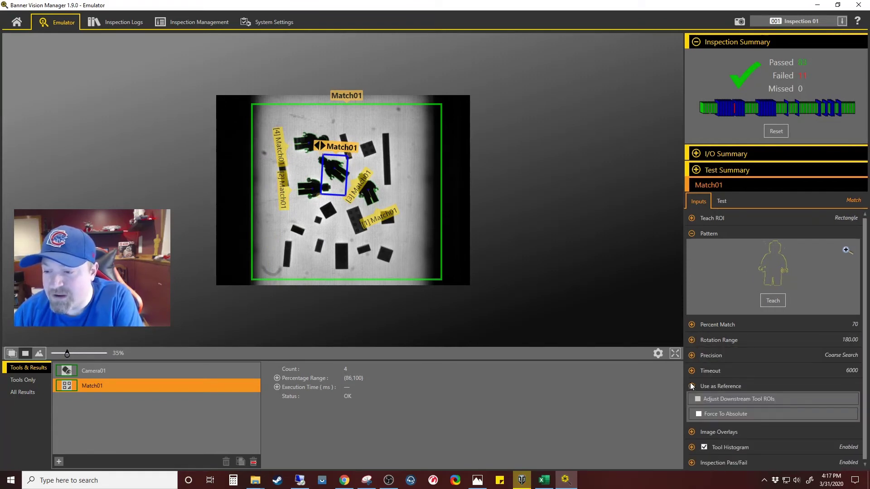
left_click(723, 202)
left_click(696, 232)
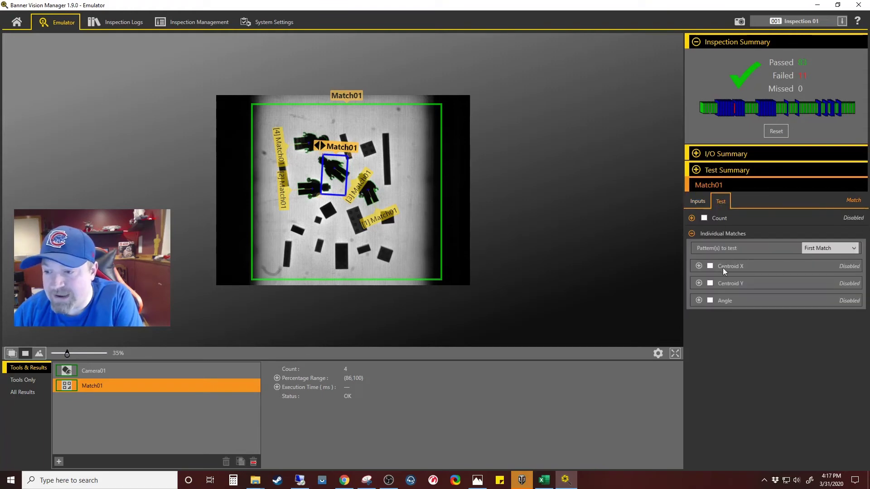
left_click(710, 266)
left_click(710, 283)
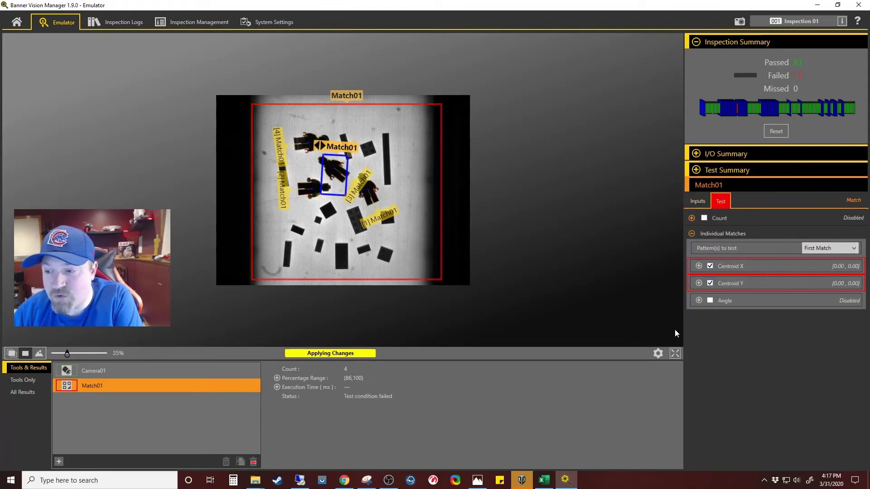
left_click(711, 301)
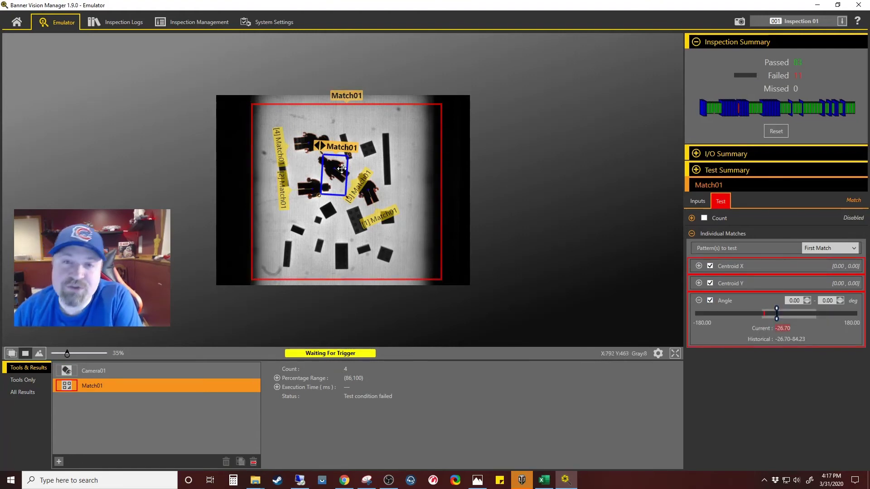
Set the industrial protocol to EtherNet/IP under System Settings > Communications.
left_click(212, 21)
left_click(248, 19)
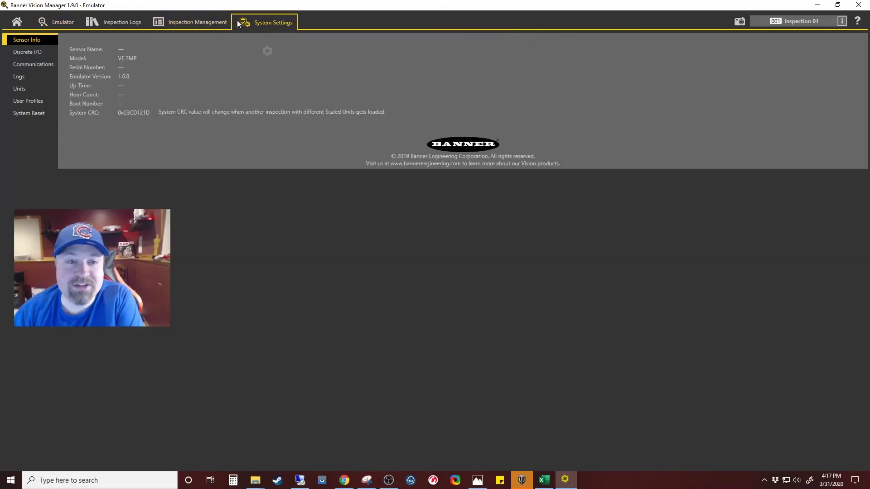
left_click(34, 65)
left_click(158, 38)
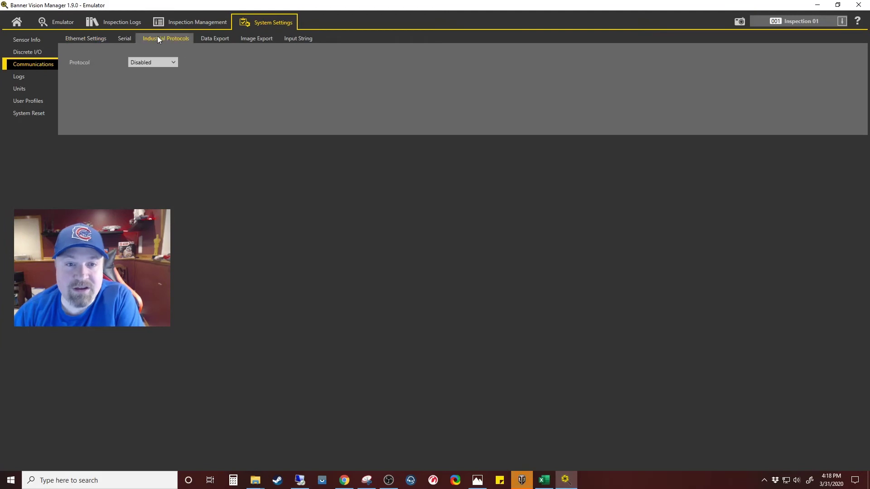
left_click(155, 62)
left_click(149, 83)
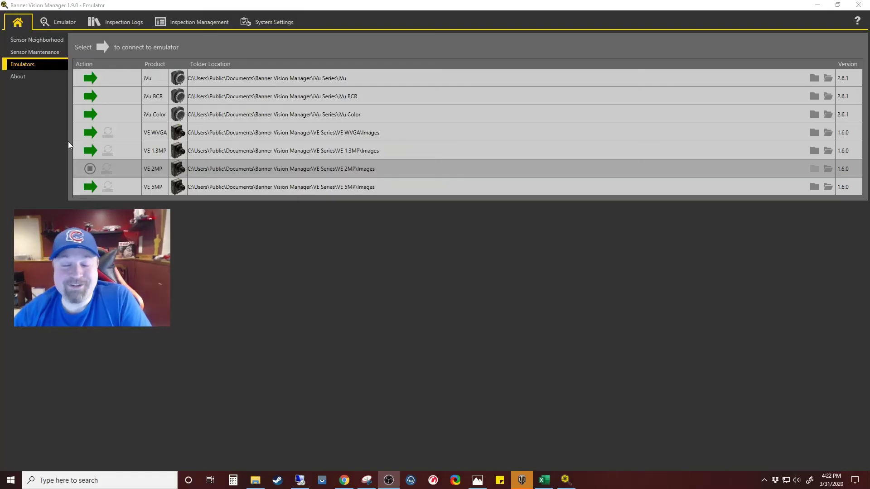
Add a Circle Detect tool centred on the roll's hole, enlarging its outer search circle.
left_click(61, 26)
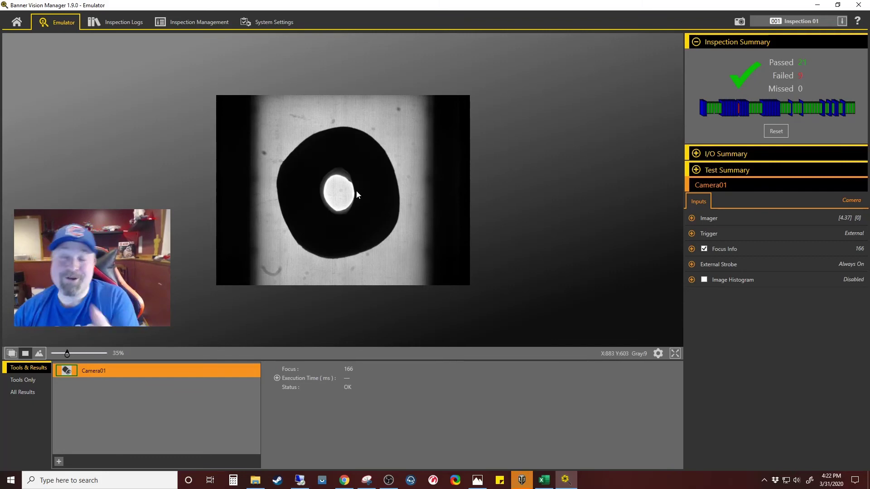
left_click(59, 461)
left_click(430, 187)
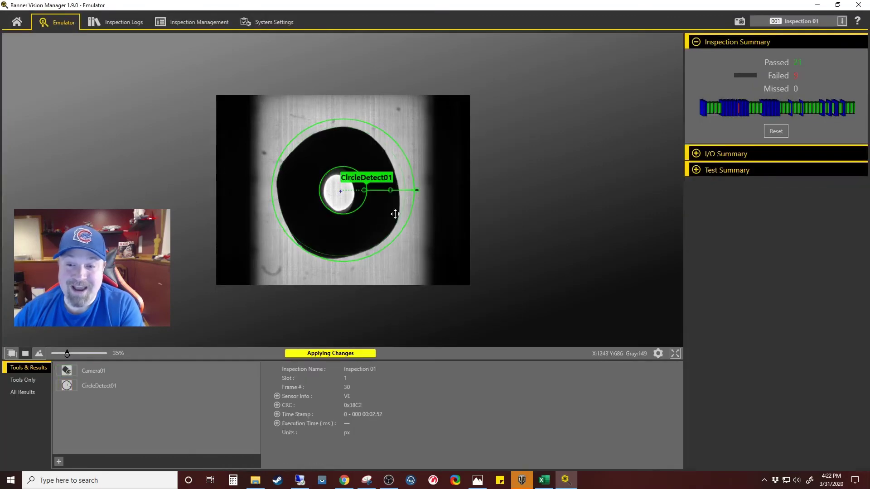
left_click_drag(320, 192, 315, 194)
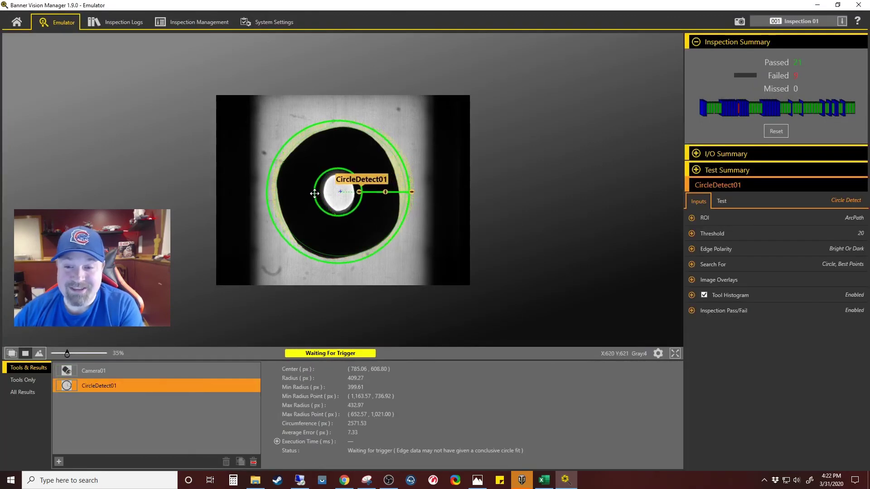
left_click_drag(413, 191, 418, 192)
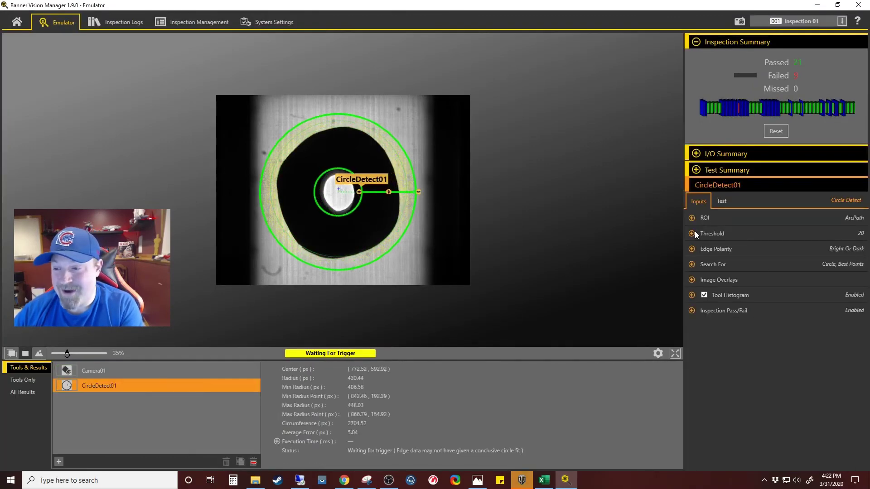
Set CircleDetect01's threshold to 55 and polarity to Dark To Bright, then inspect four images.
left_click(701, 232)
left_click_drag(730, 266, 732, 266)
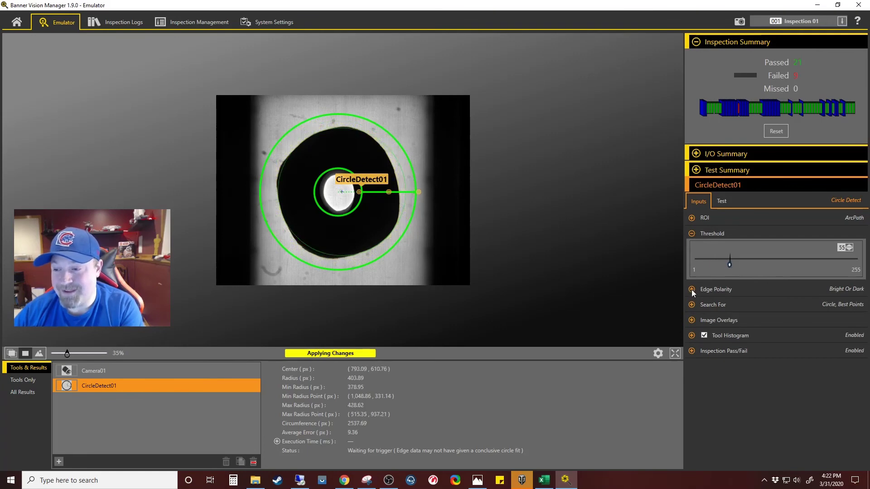
left_click(839, 290)
left_click(839, 302)
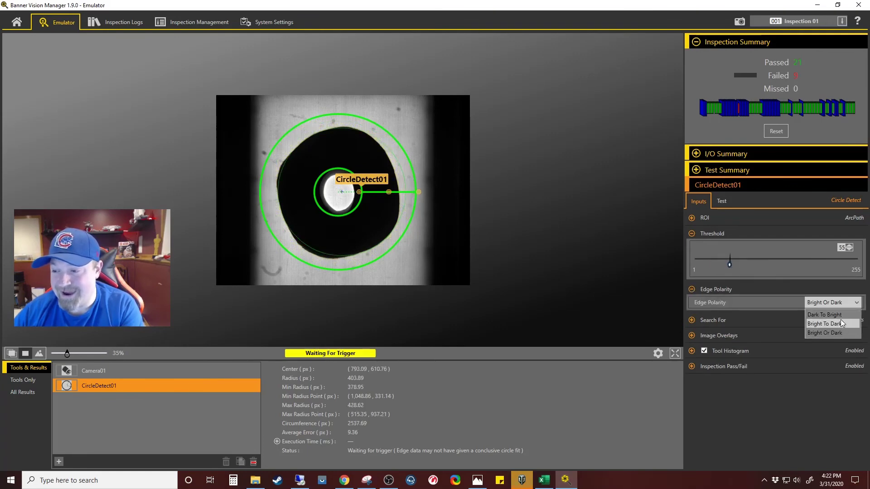
left_click(840, 316)
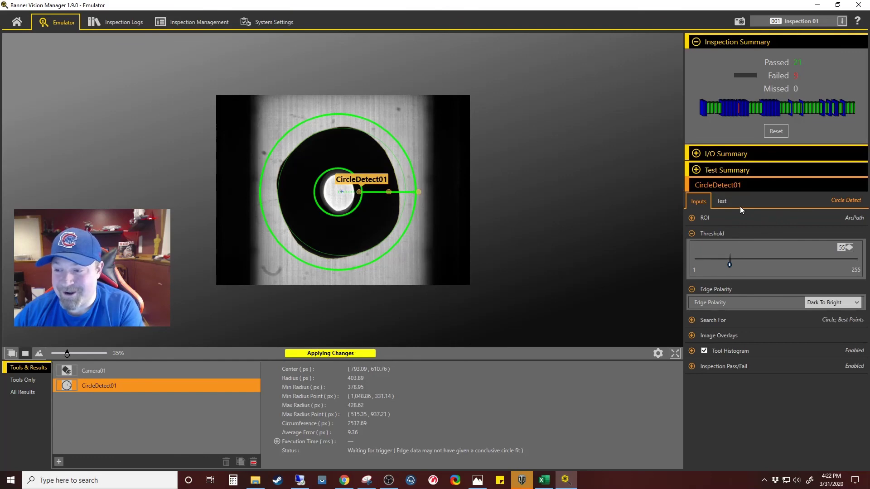
left_click(739, 22)
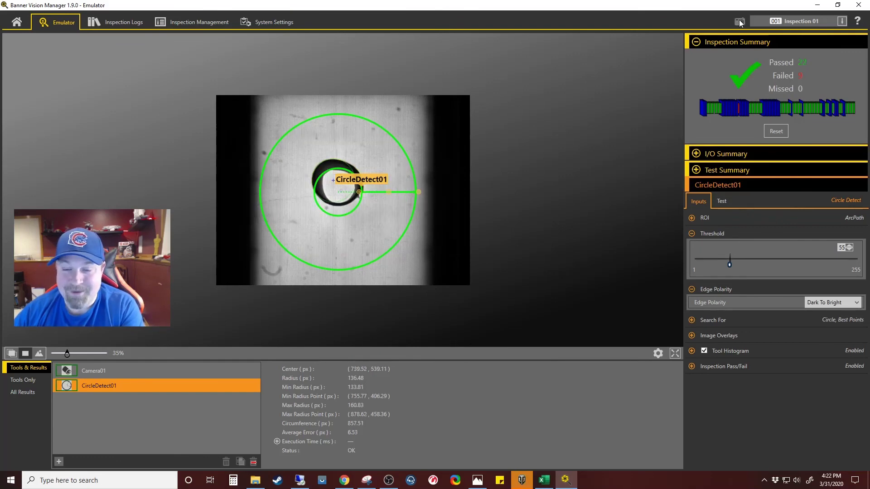
left_click(739, 21)
left_click(740, 22)
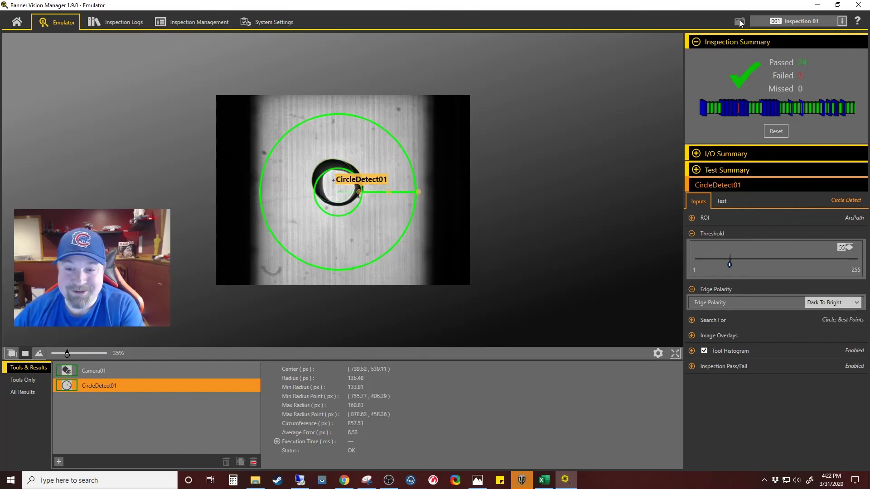
left_click(740, 21)
Enable CircleDetect01's Radius test at 287.36–476.97 px and trigger two new images against it.
left_click(721, 201)
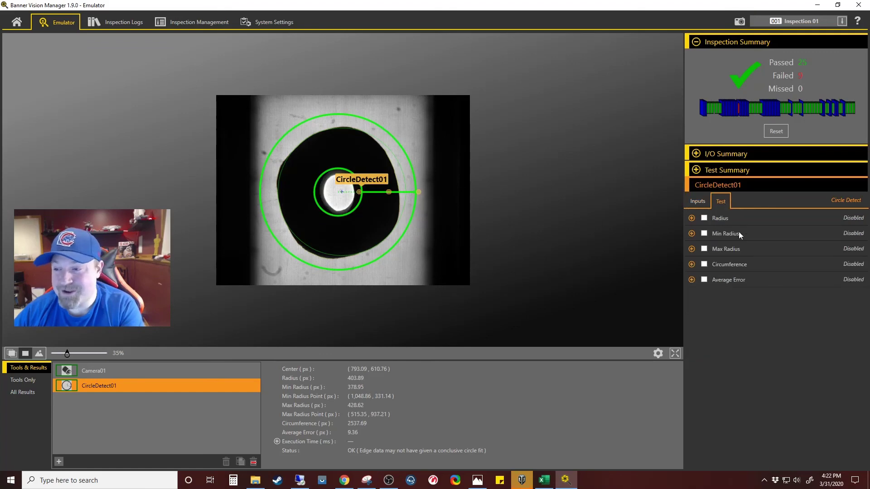
left_click(705, 219)
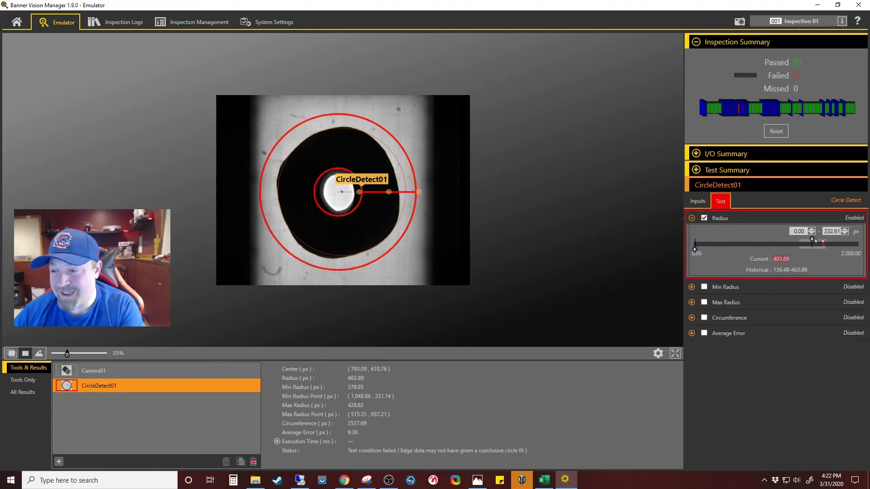
left_click_drag(820, 242, 827, 242)
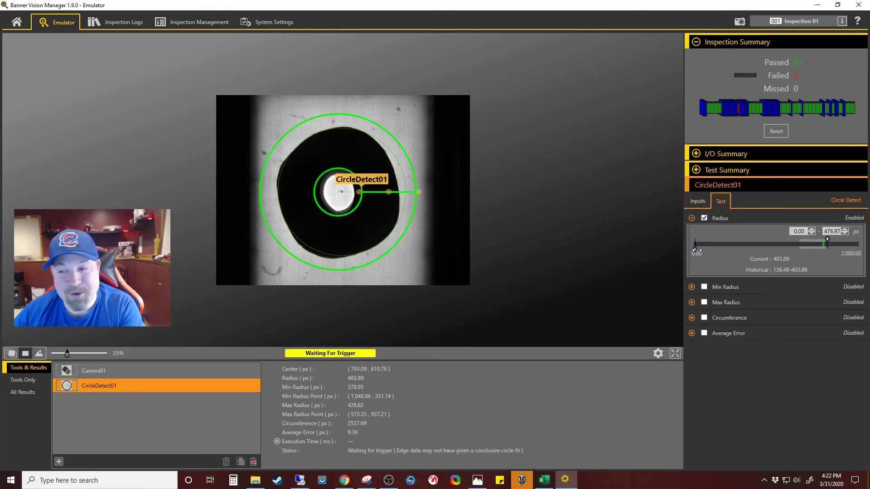
left_click_drag(698, 251, 810, 245)
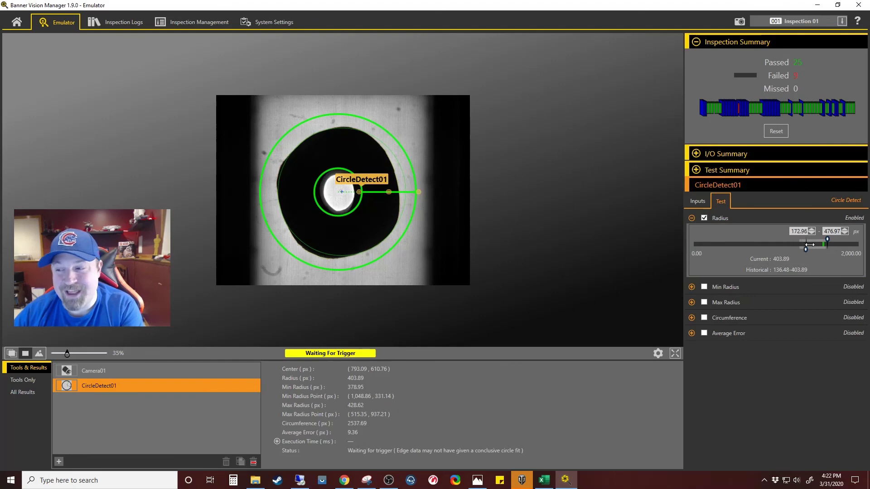
left_click(742, 25)
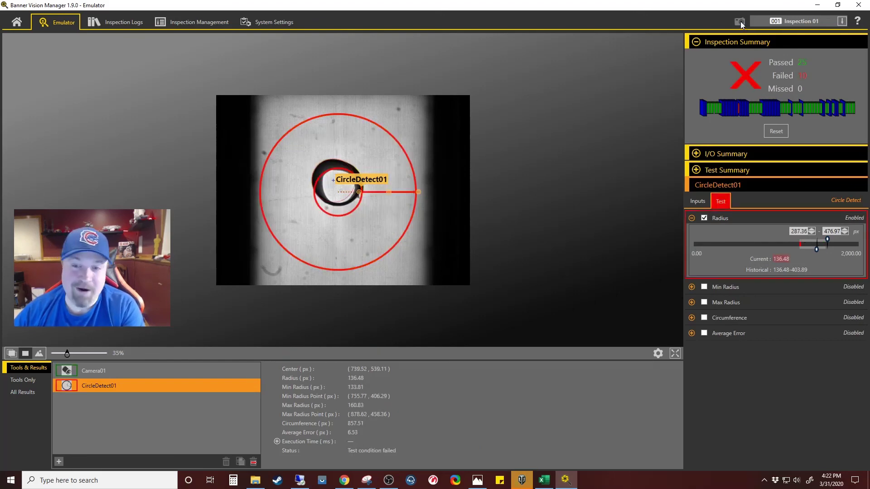
left_click(741, 22)
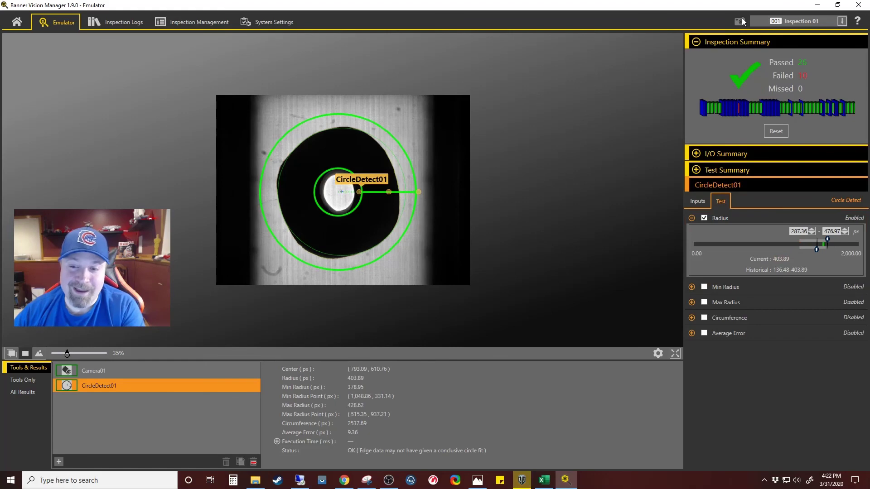